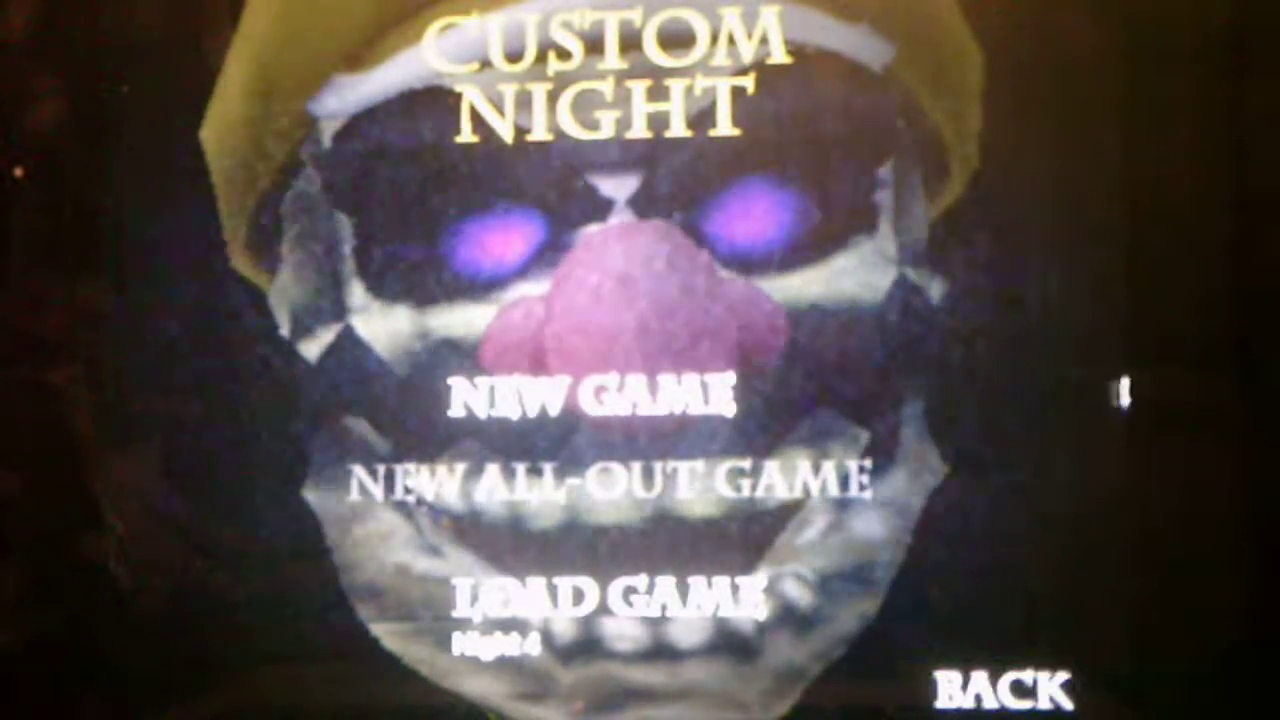
click(700, 485)
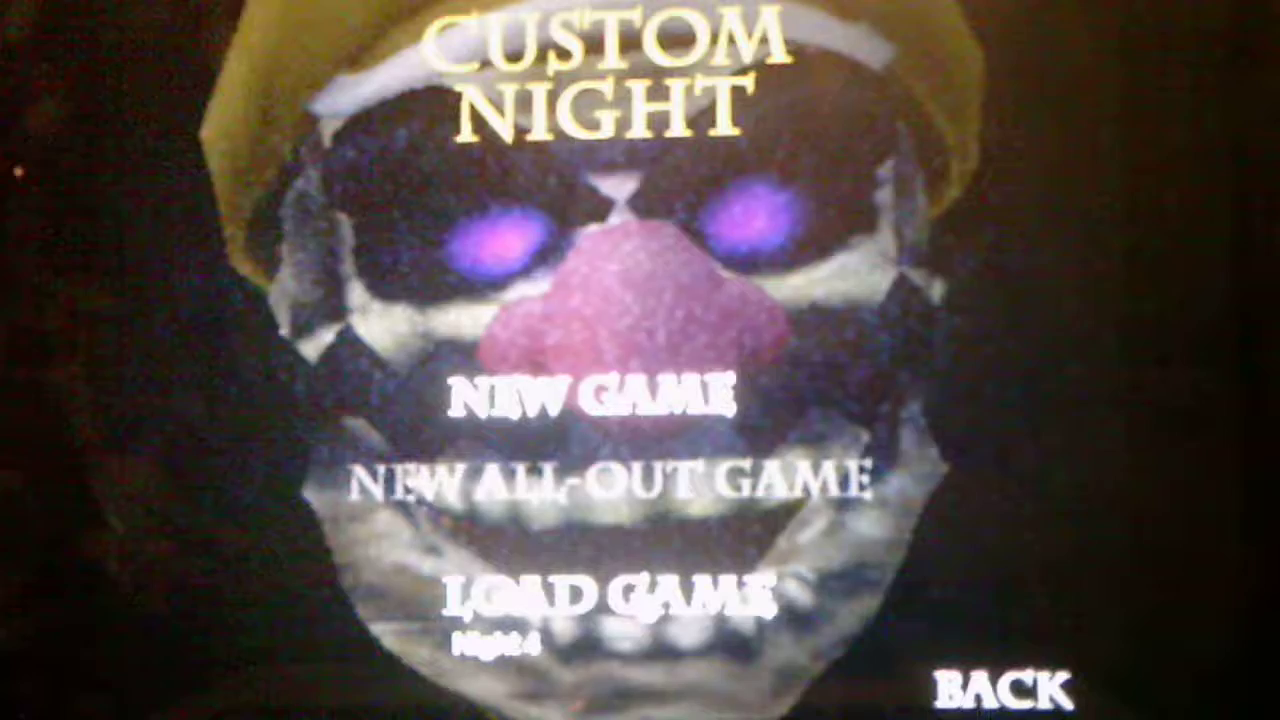